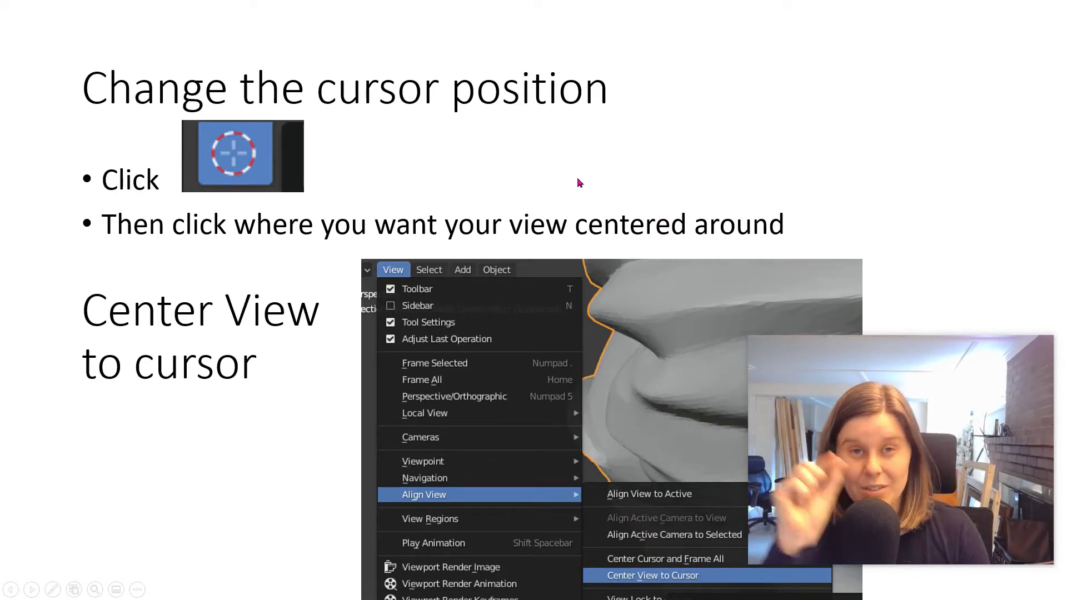
# Switch to Blender and import the STL model Kilia_the_Ballet_Queen+Skirt (Supported).stl
pyautogui.hotkey('alt', 'Tab')
pyautogui.hotkey('alt', 'Tab')
pyautogui.hotkey('alt', 'Tab')
pyautogui.hotkey('alt', 'Tab')
pyautogui.hotkey('alt', 'Tab')
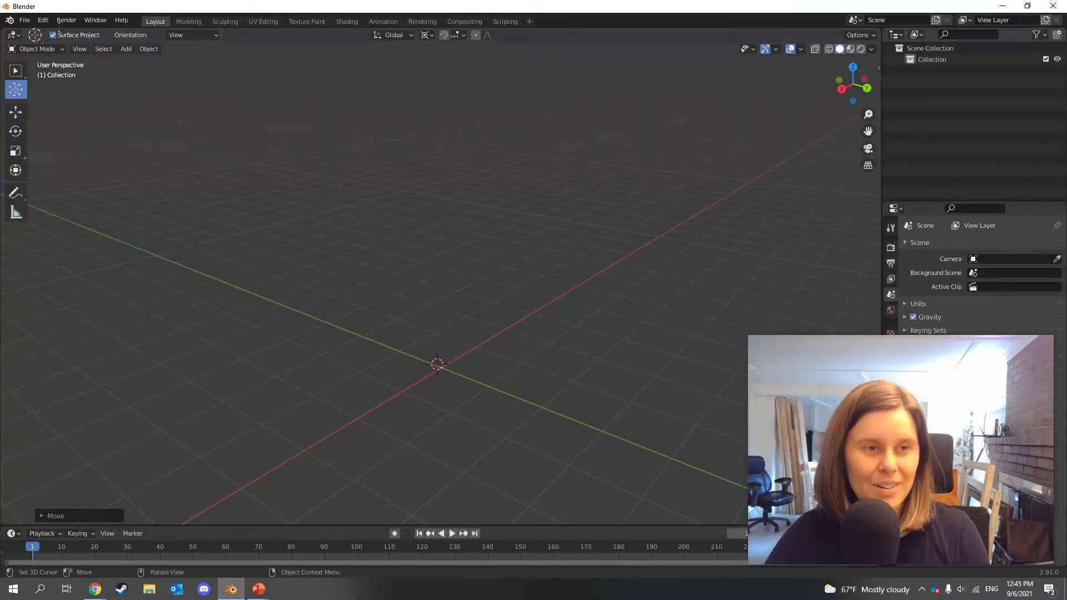
pyautogui.click(25, 22)
pyautogui.moveTo(59, 173)
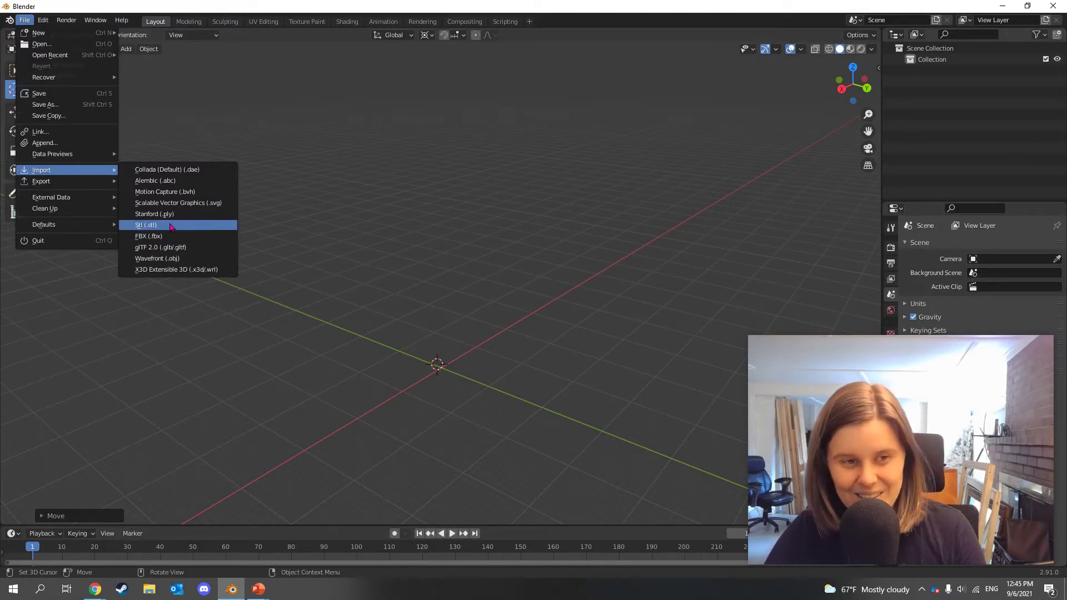
pyautogui.click(171, 225)
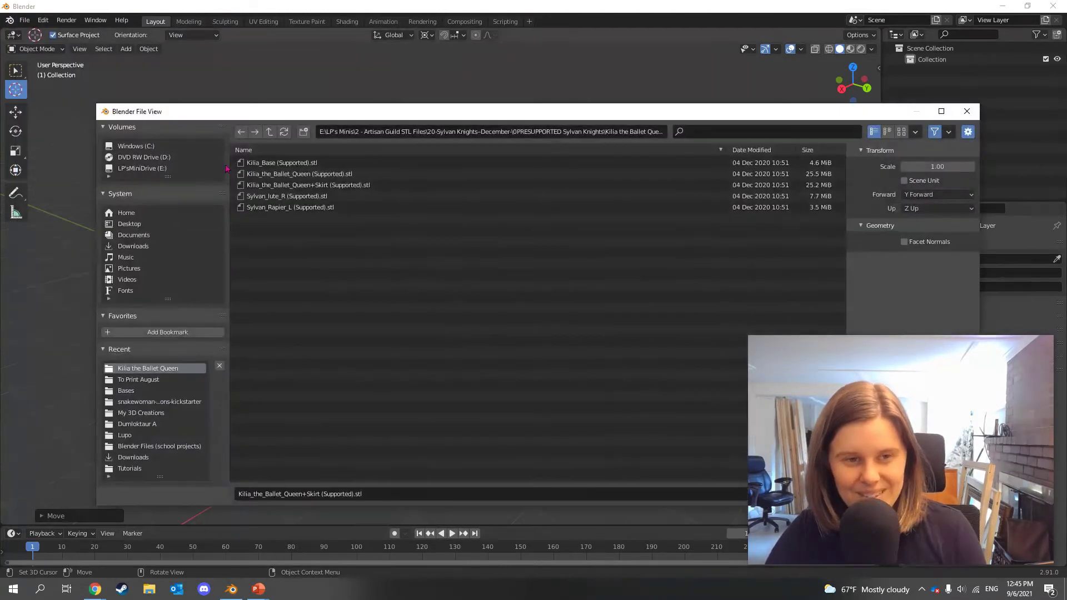
pyautogui.click(335, 189)
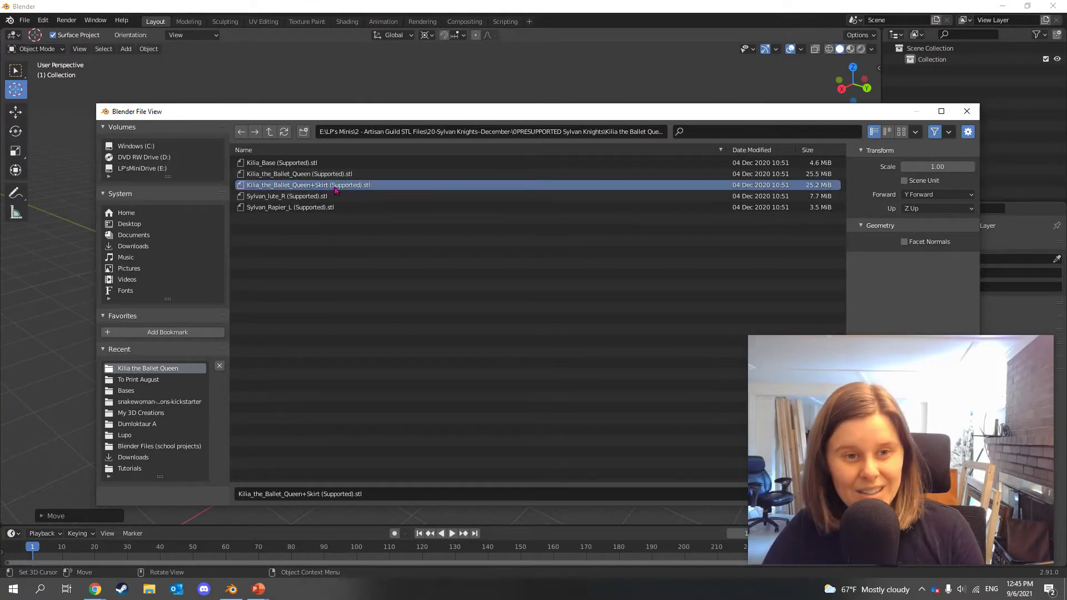
pyautogui.doubleClick(331, 191)
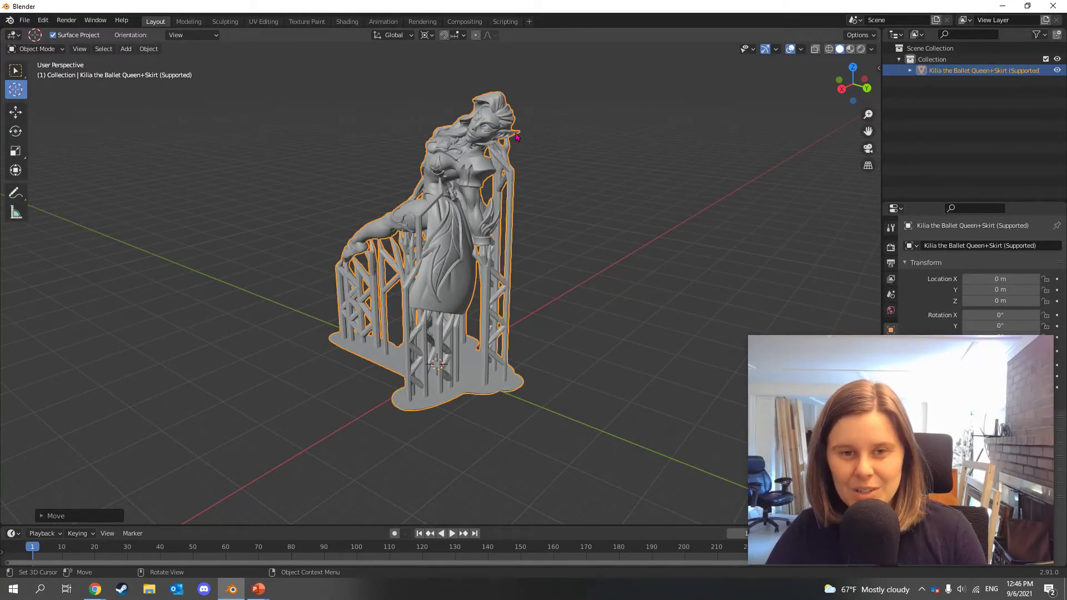
# Place the 3D cursor on the tip of the figure's pointed ear and center the view on the cursor
pyautogui.moveTo(536, 346); pyautogui.dragTo(516, 266, button='middle')
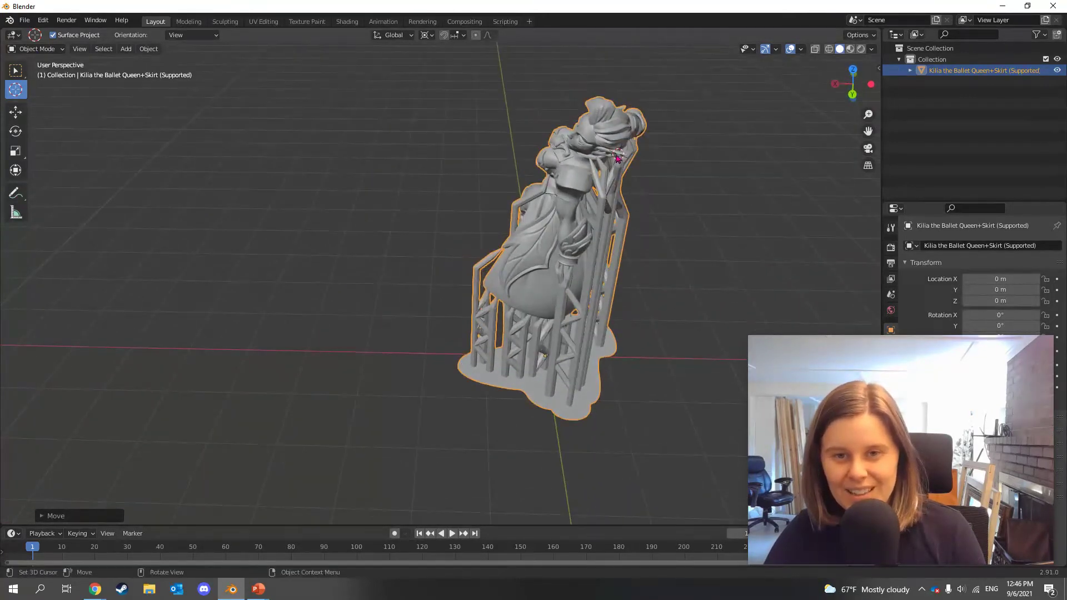
pyautogui.hotkey('alt', 'Tab')
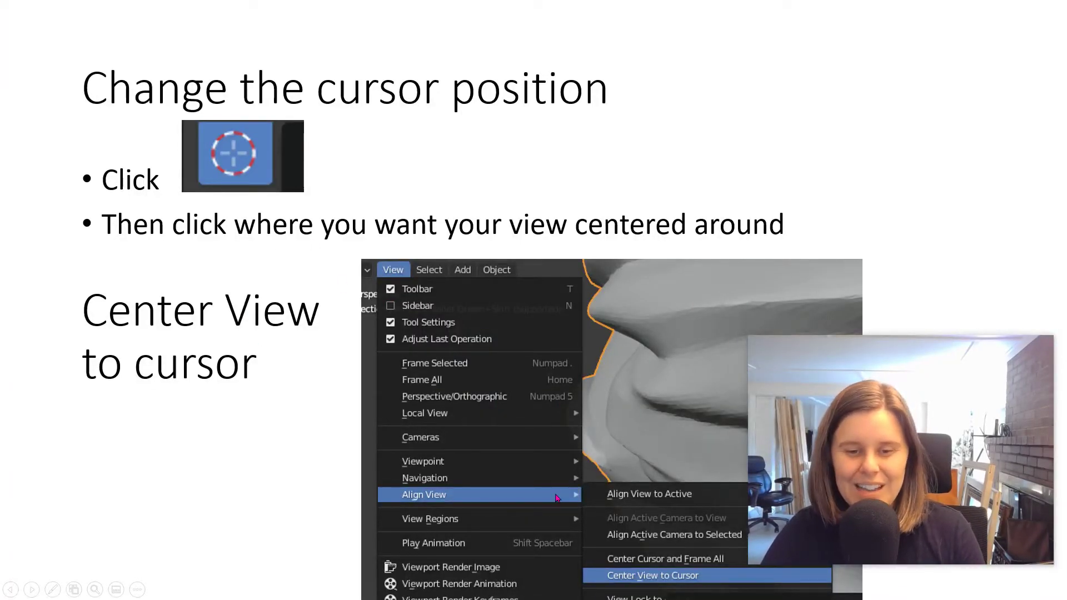
pyautogui.hotkey('alt', 'Tab')
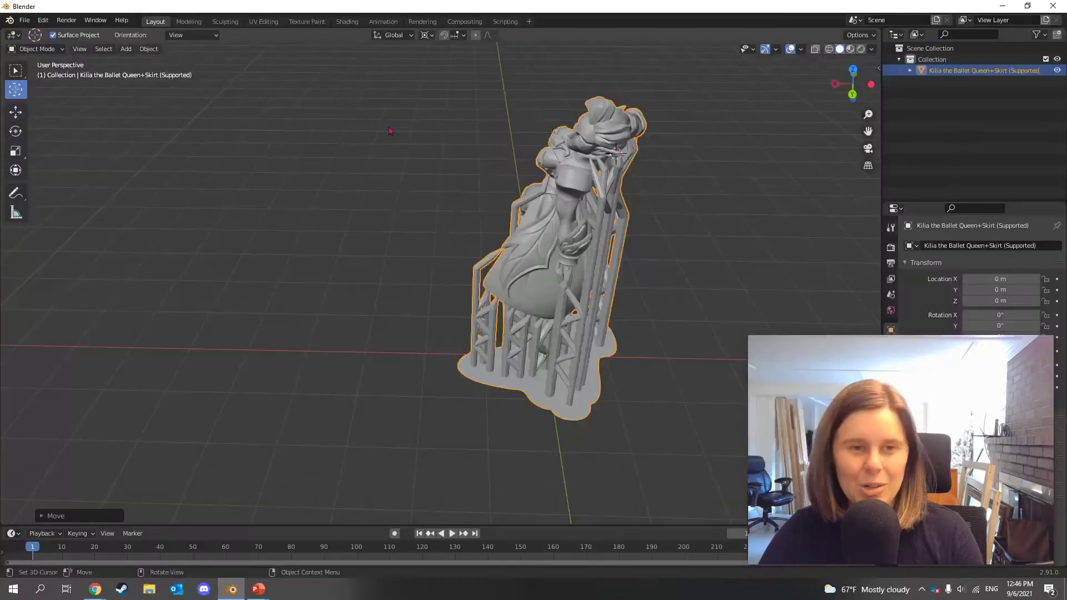
pyautogui.click(80, 49)
pyautogui.moveTo(102, 49)
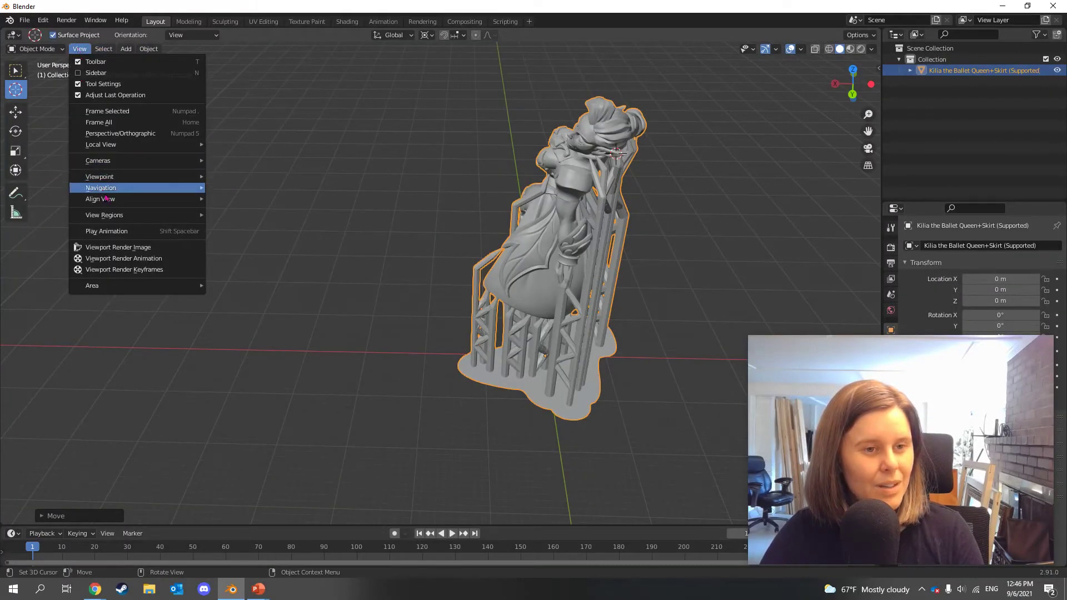
pyautogui.moveTo(159, 200)
pyautogui.click(256, 254)
pyautogui.scroll(5, 477, 341)
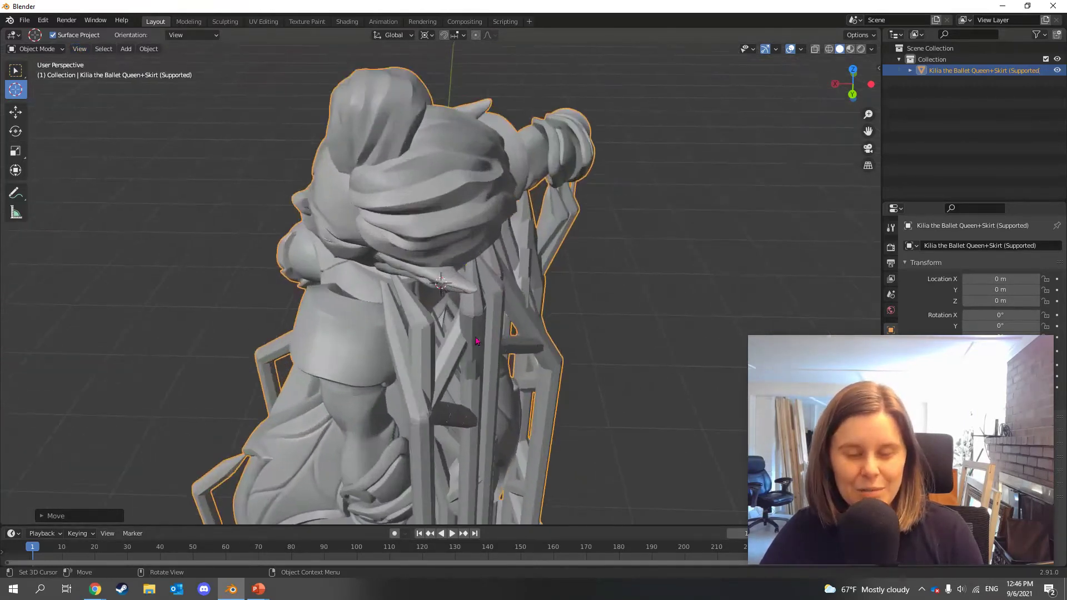
pyautogui.scroll(3, 489, 333)
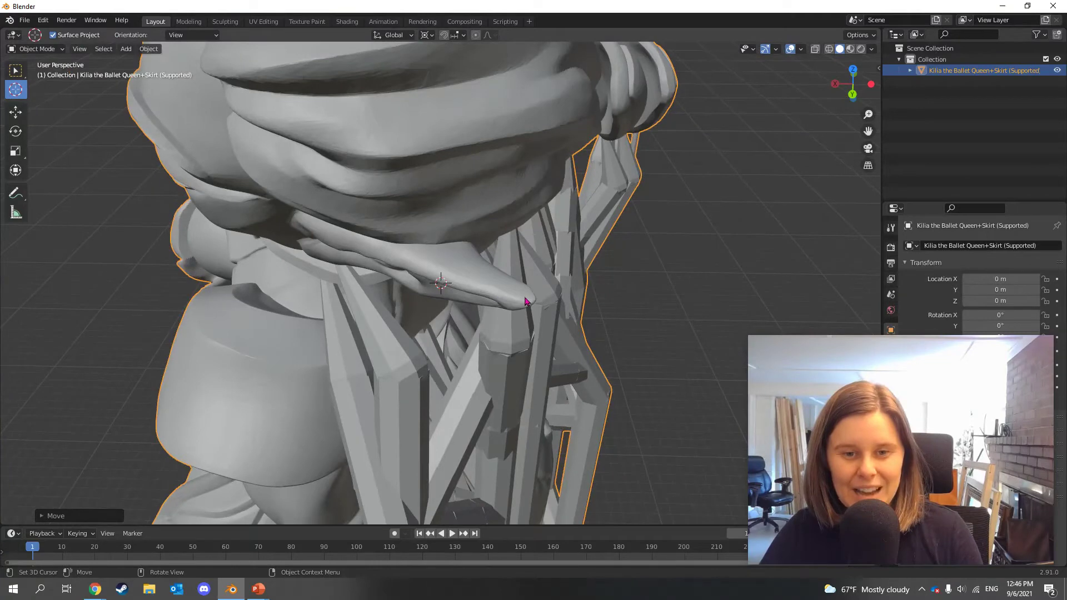
pyautogui.moveTo(516, 301); pyautogui.dragTo(491, 354, button='middle')
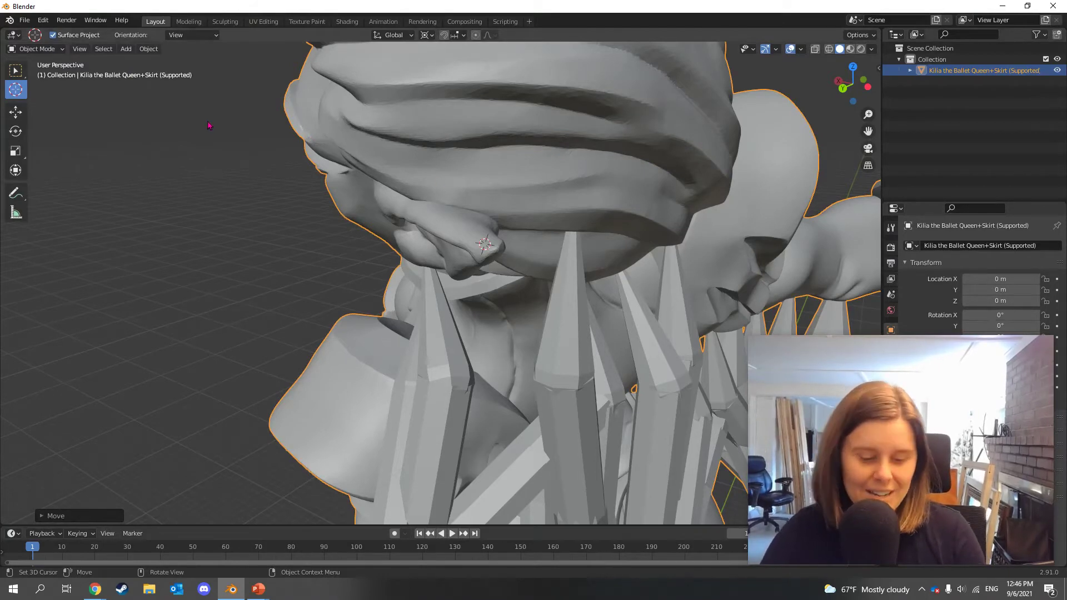
pyautogui.hotkey('alt', 'Tab')
pyautogui.click(295, 425)
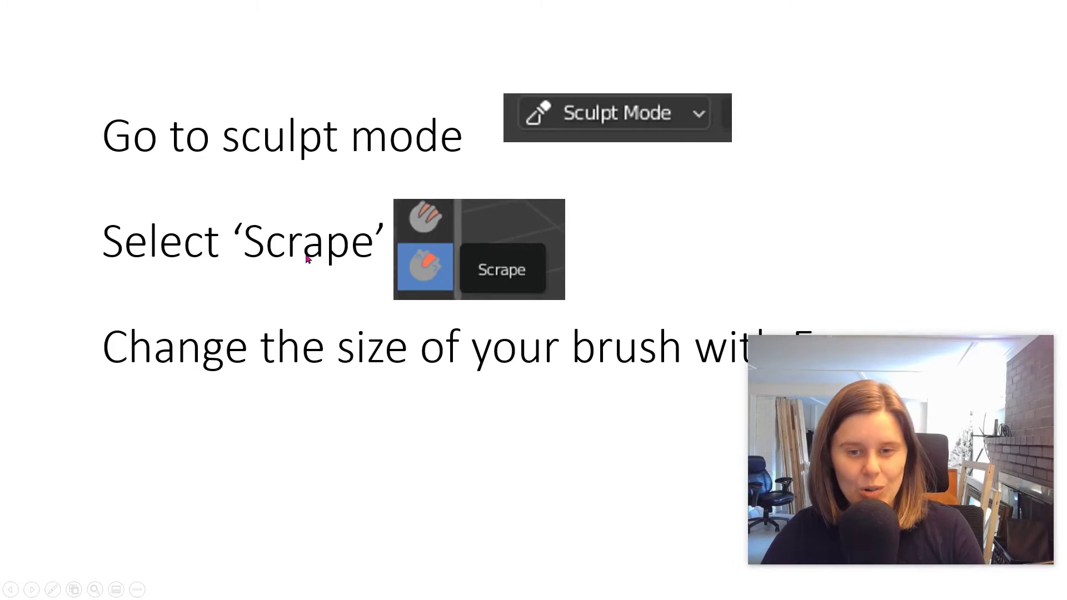
pyautogui.moveTo(889, 456); pyautogui.dragTo(893, 500)
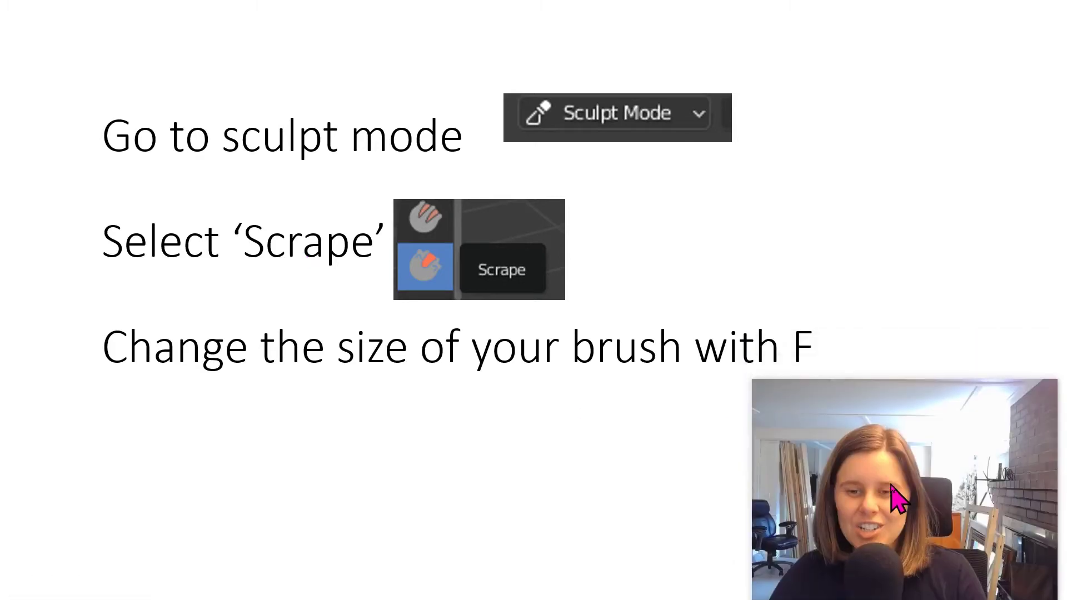
pyautogui.hotkey('alt', 'Tab')
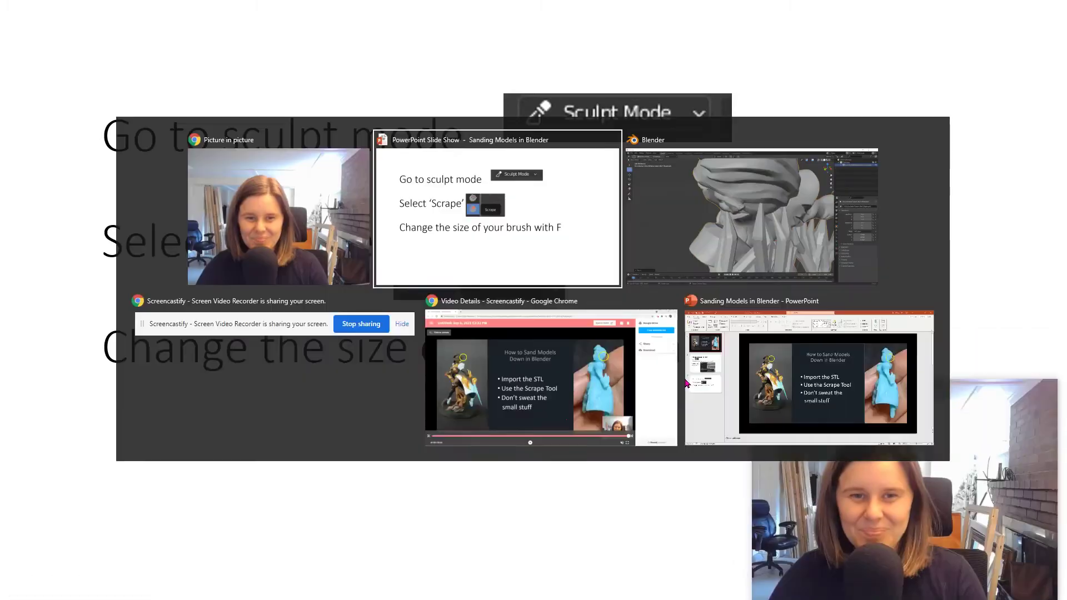
pyautogui.hotkey('alt', 'Tab')
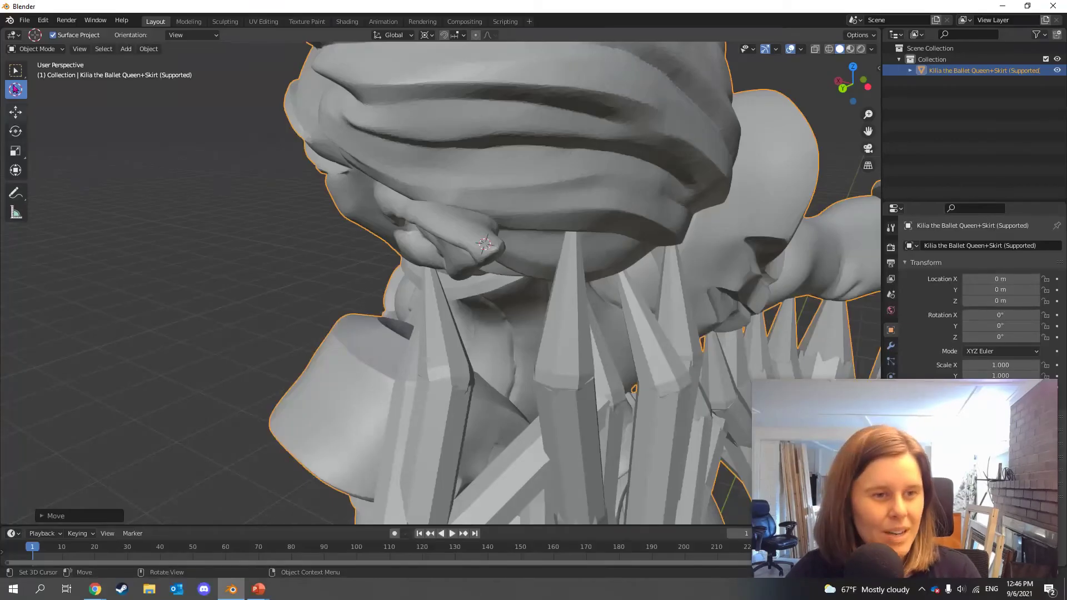
# Enter Sculpt Mode and start scraping down the pointed ear tip with the Scrape brush
pyautogui.click(38, 49)
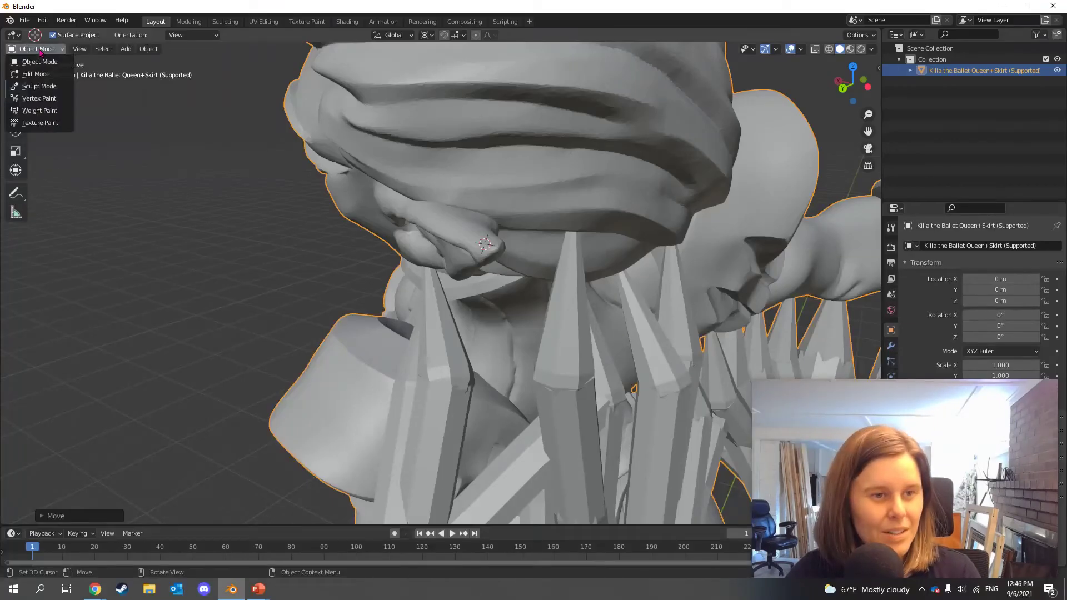
pyautogui.click(39, 86)
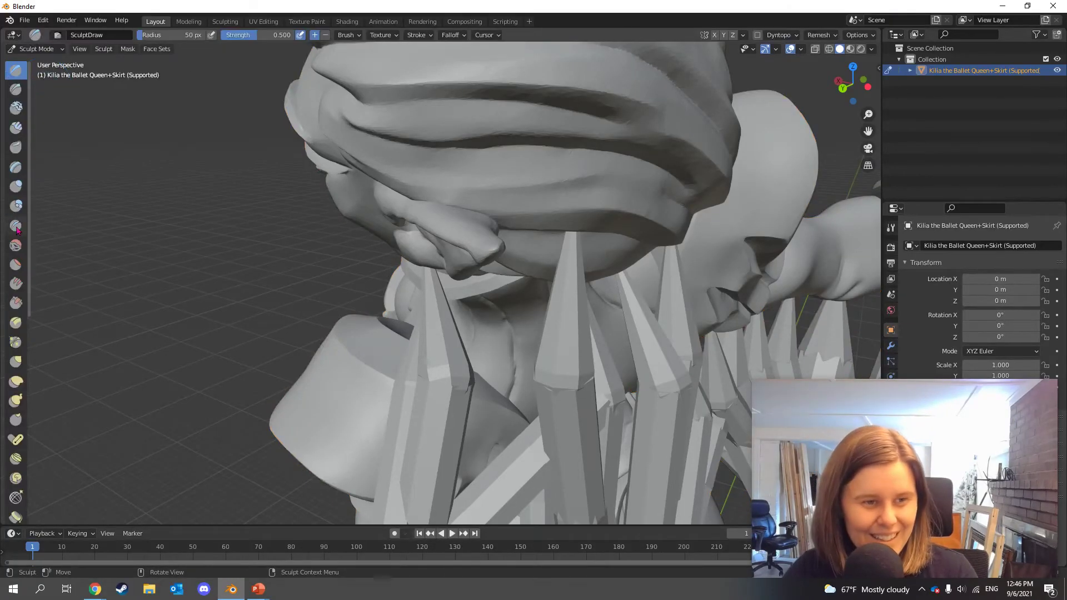
pyautogui.click(16, 303)
pyautogui.moveTo(507, 293)
pyautogui.mouseDown(button='middle')
pyautogui.moveTo(488, 290)
pyautogui.moveTo(467, 250)
pyautogui.mouseUp(button='middle')
pyautogui.moveTo(464, 245); pyautogui.dragTo(464, 247)
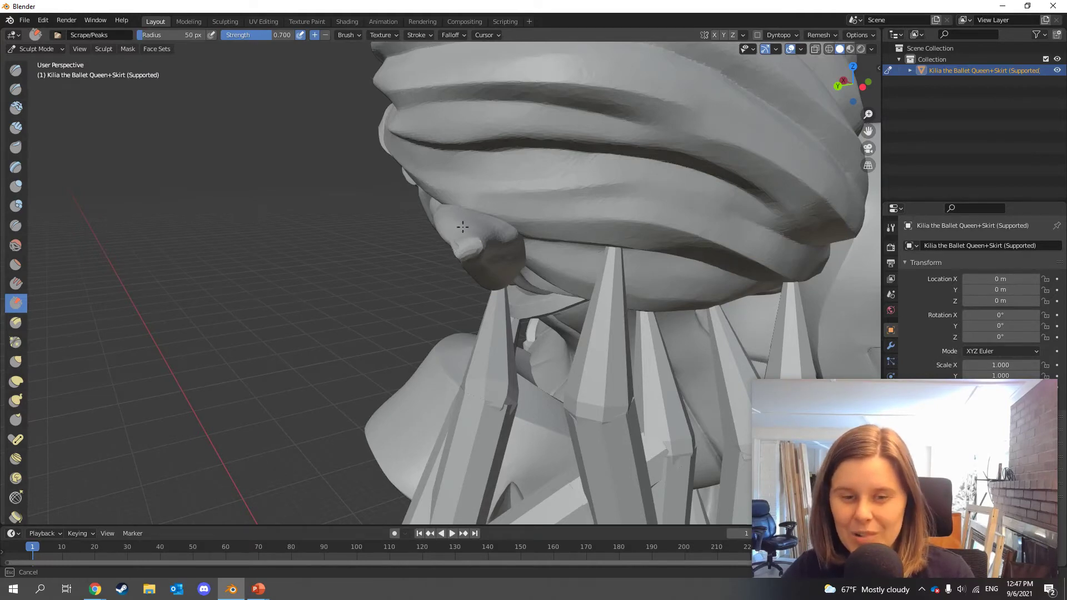
pyautogui.moveTo(474, 262); pyautogui.dragTo(520, 330, button='middle')
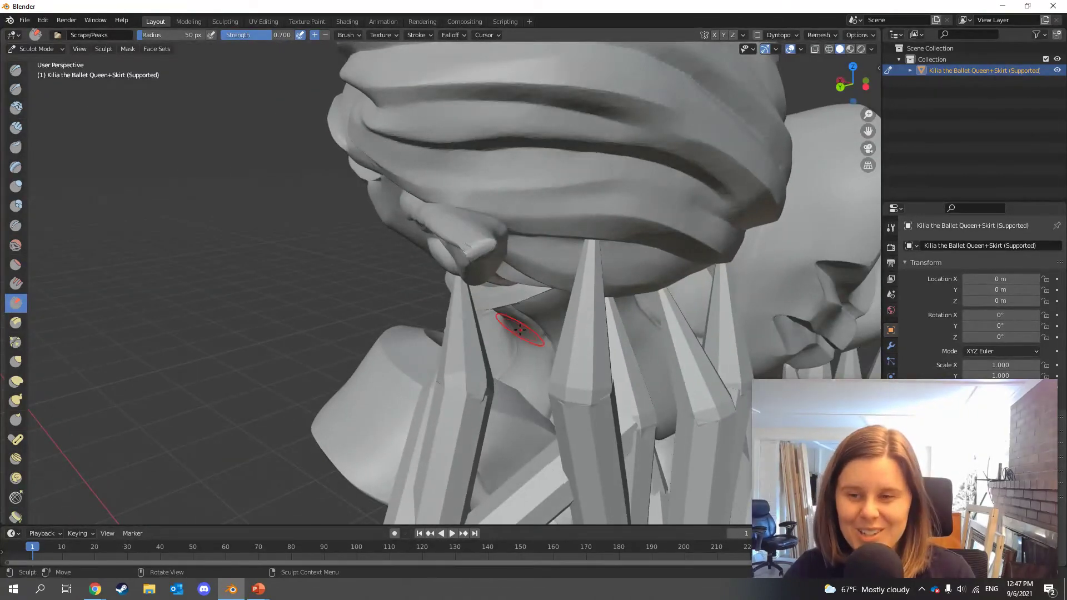
# Set the Scrape brush's strength to 1.000 and its radius to 82 px
pyautogui.click(890, 231)
pyautogui.moveTo(957, 443); pyautogui.dragTo(793, 432)
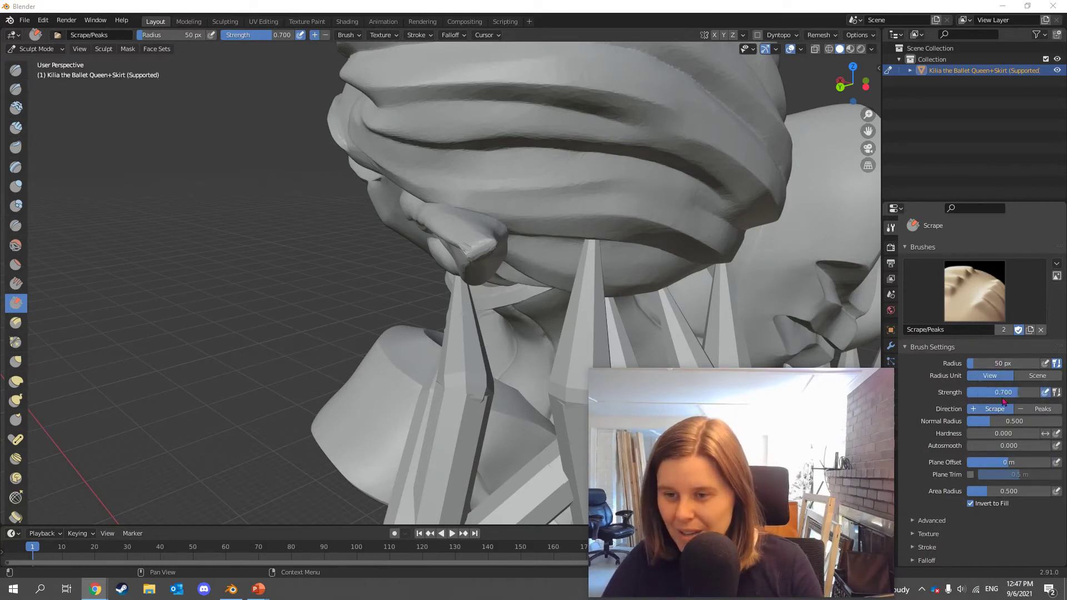
pyautogui.moveTo(1022, 397); pyautogui.dragTo(1042, 396)
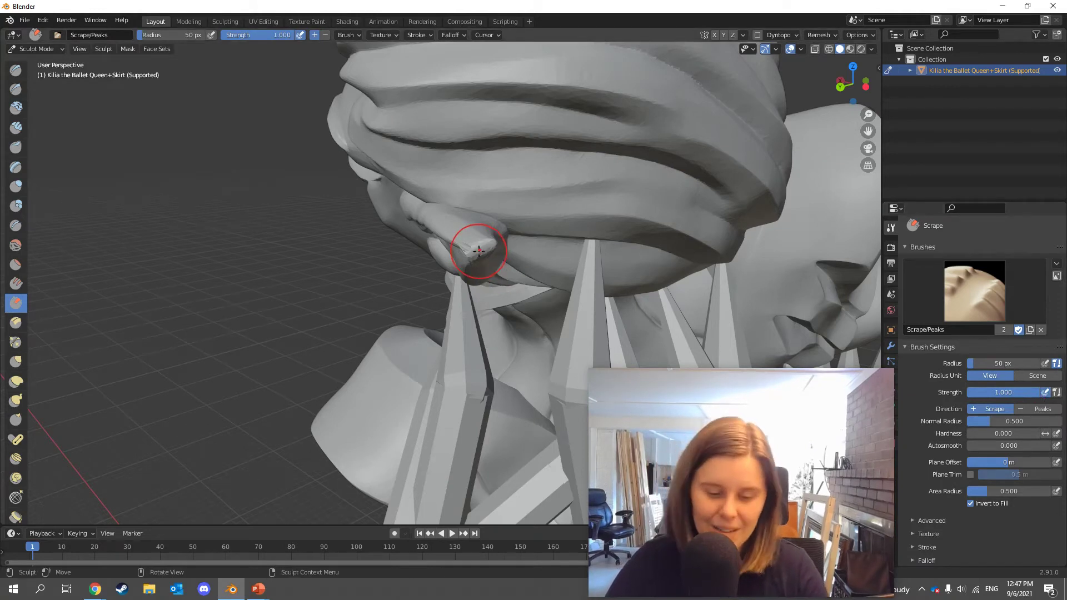
pyautogui.press('f')
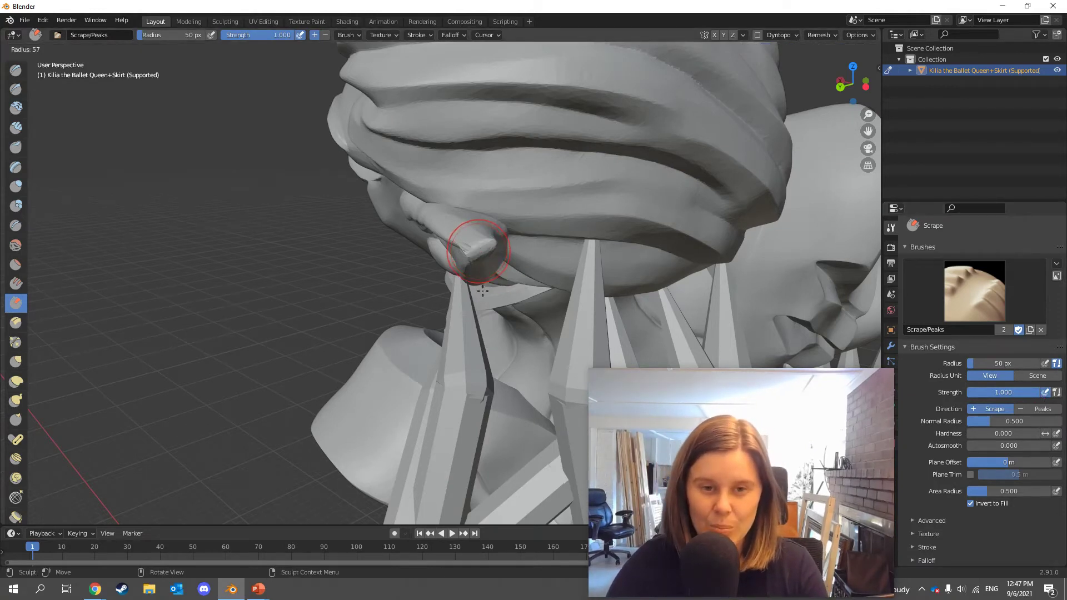
pyautogui.click(491, 384)
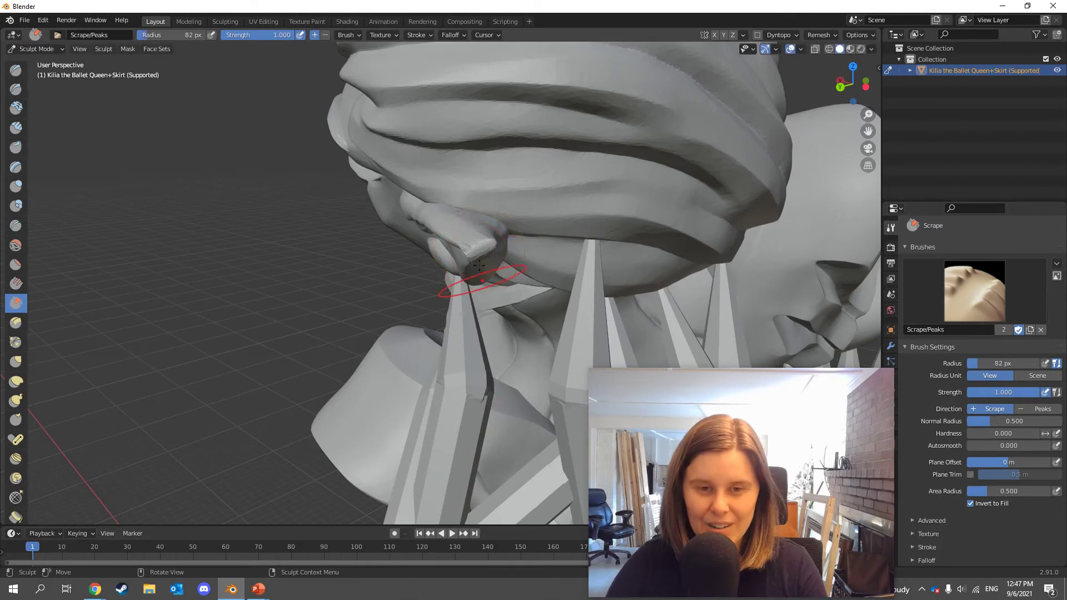
# Scrape away the pointed ear tip from several angles until the ear has a rounded, human-like outline
pyautogui.moveTo(481, 253)
pyautogui.mouseDown()
pyautogui.moveTo(467, 240)
pyautogui.moveTo(481, 239)
pyautogui.moveTo(493, 268)
pyautogui.mouseUp()
pyautogui.moveTo(496, 274); pyautogui.dragTo(460, 237, button='middle')
pyautogui.moveTo(459, 239); pyautogui.dragTo(490, 259)
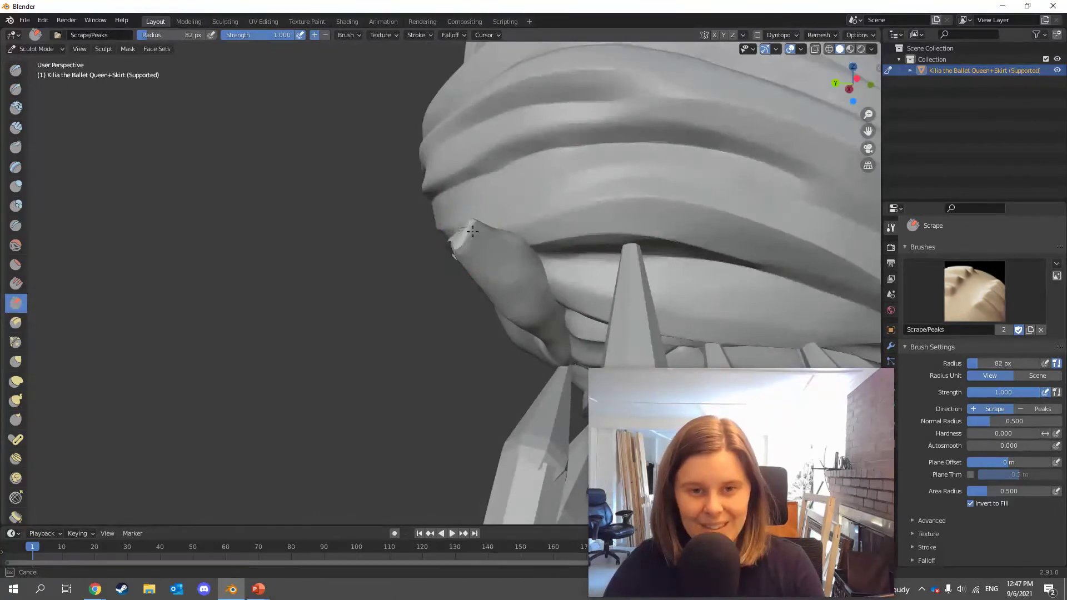
pyautogui.moveTo(491, 249); pyautogui.dragTo(502, 258)
pyautogui.moveTo(502, 257); pyautogui.dragTo(432, 222, button='middle')
pyautogui.moveTo(479, 245)
pyautogui.mouseDown()
pyautogui.moveTo(468, 233)
pyautogui.moveTo(497, 243)
pyautogui.mouseUp()
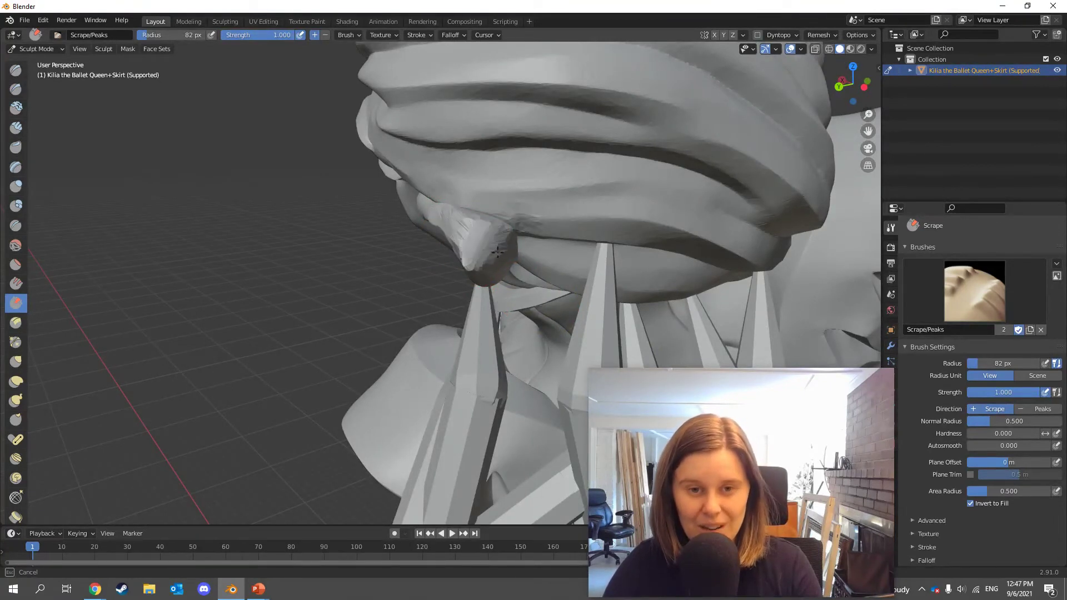
pyautogui.moveTo(470, 238); pyautogui.dragTo(483, 245)
pyautogui.moveTo(482, 244)
pyautogui.mouseDown(button='middle')
pyautogui.moveTo(444, 244)
pyautogui.moveTo(532, 261)
pyautogui.moveTo(453, 251)
pyautogui.mouseUp(button='middle')
pyautogui.moveTo(453, 252)
pyautogui.mouseDown()
pyautogui.moveTo(450, 267)
pyautogui.moveTo(465, 272)
pyautogui.mouseUp()
pyautogui.moveTo(464, 273); pyautogui.dragTo(510, 242, button='middle')
pyautogui.moveTo(511, 242); pyautogui.dragTo(523, 265)
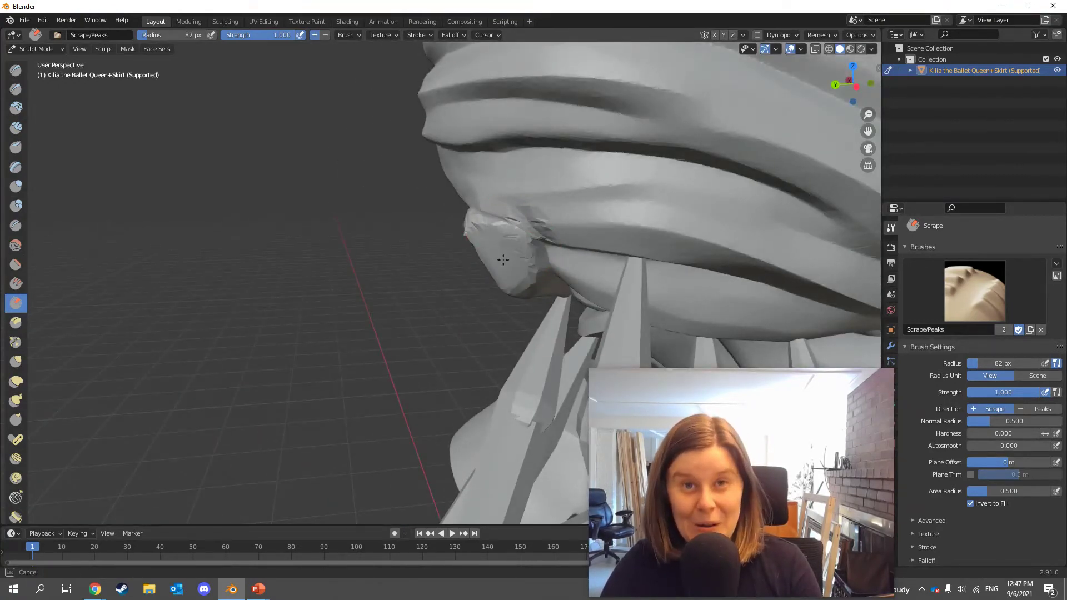
pyautogui.moveTo(511, 254); pyautogui.dragTo(503, 250)
pyautogui.moveTo(503, 251)
pyautogui.mouseDown(button='middle')
pyautogui.moveTo(514, 239)
pyautogui.moveTo(567, 270)
pyautogui.moveTo(625, 270)
pyautogui.moveTo(509, 295)
pyautogui.mouseUp(button='middle')
pyautogui.moveTo(479, 214); pyautogui.dragTo(461, 207)
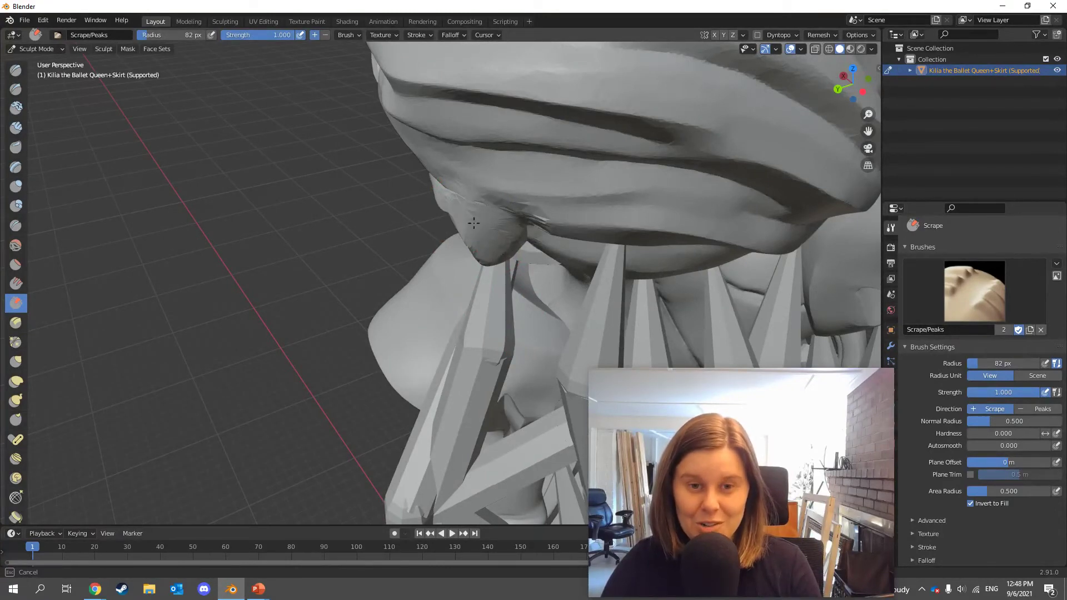
pyautogui.moveTo(505, 256); pyautogui.dragTo(514, 263)
pyautogui.moveTo(536, 284); pyautogui.dragTo(521, 201, button='middle')
pyautogui.moveTo(483, 300)
pyautogui.mouseDown()
pyautogui.moveTo(482, 291)
pyautogui.moveTo(519, 305)
pyautogui.moveTo(489, 306)
pyautogui.mouseUp()
pyautogui.moveTo(488, 305)
pyautogui.mouseDown(button='middle')
pyautogui.moveTo(569, 285)
pyautogui.moveTo(543, 310)
pyautogui.mouseUp(button='middle')
pyautogui.moveTo(422, 300)
pyautogui.mouseDown()
pyautogui.moveTo(450, 332)
pyautogui.moveTo(449, 319)
pyautogui.mouseUp()
pyautogui.moveTo(498, 362)
pyautogui.mouseDown(button='middle')
pyautogui.moveTo(488, 378)
pyautogui.moveTo(489, 340)
pyautogui.moveTo(506, 314)
pyautogui.moveTo(460, 354)
pyautogui.moveTo(469, 375)
pyautogui.mouseUp(button='middle')
# Set the brush radius to 42 px and carve the rear edge of the ear with the Crease brush
pyautogui.press('f')
pyautogui.click(474, 231)
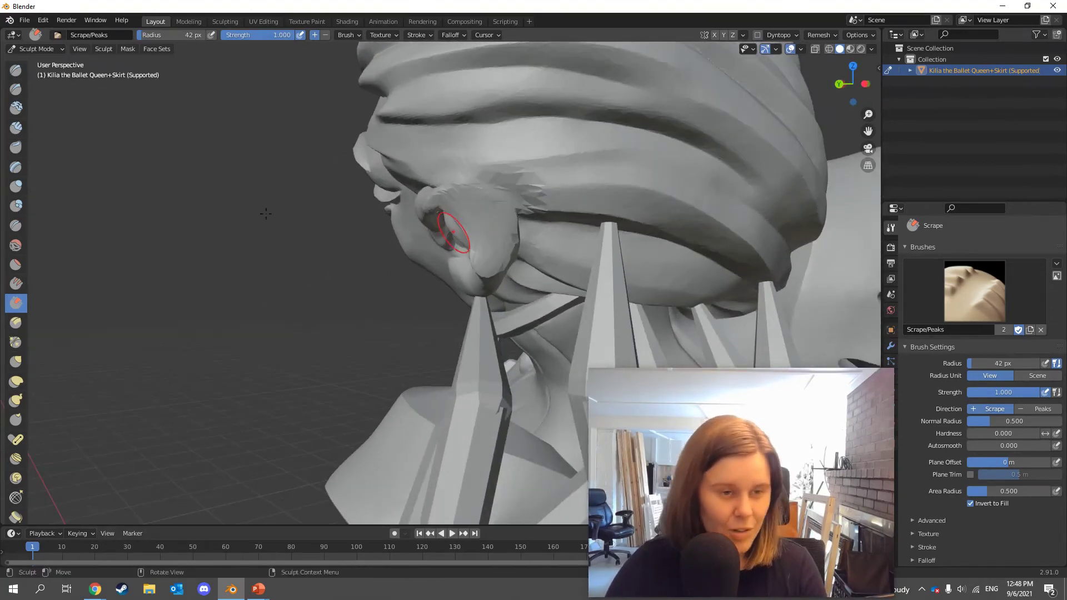
pyautogui.click(15, 226)
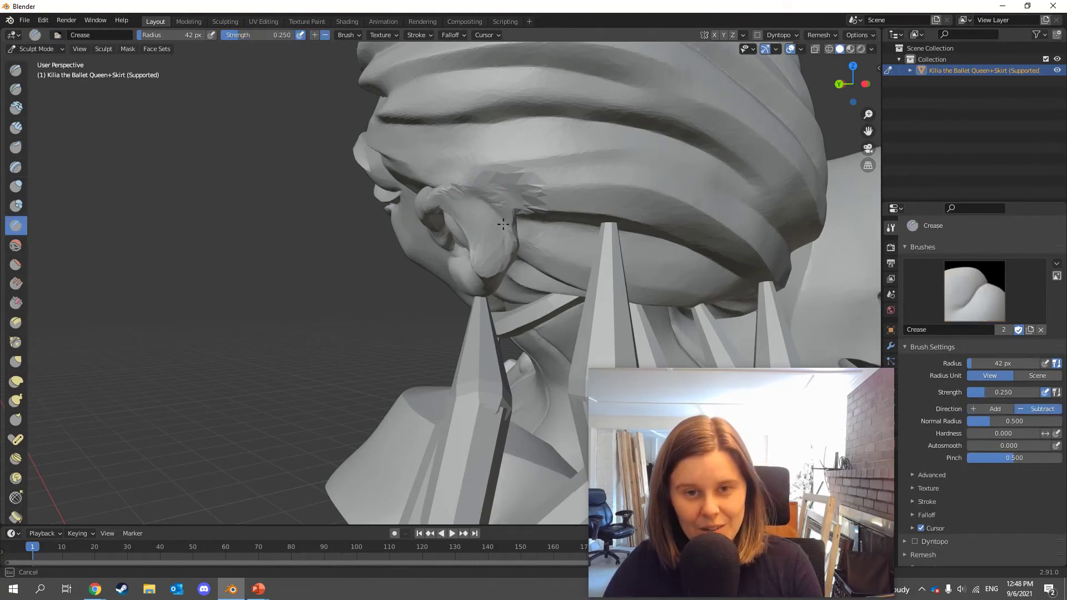
pyautogui.moveTo(470, 192)
pyautogui.mouseDown()
pyautogui.moveTo(513, 222)
pyautogui.moveTo(475, 211)
pyautogui.moveTo(510, 227)
pyautogui.mouseUp()
pyautogui.moveTo(478, 284); pyautogui.dragTo(558, 219, button='middle')
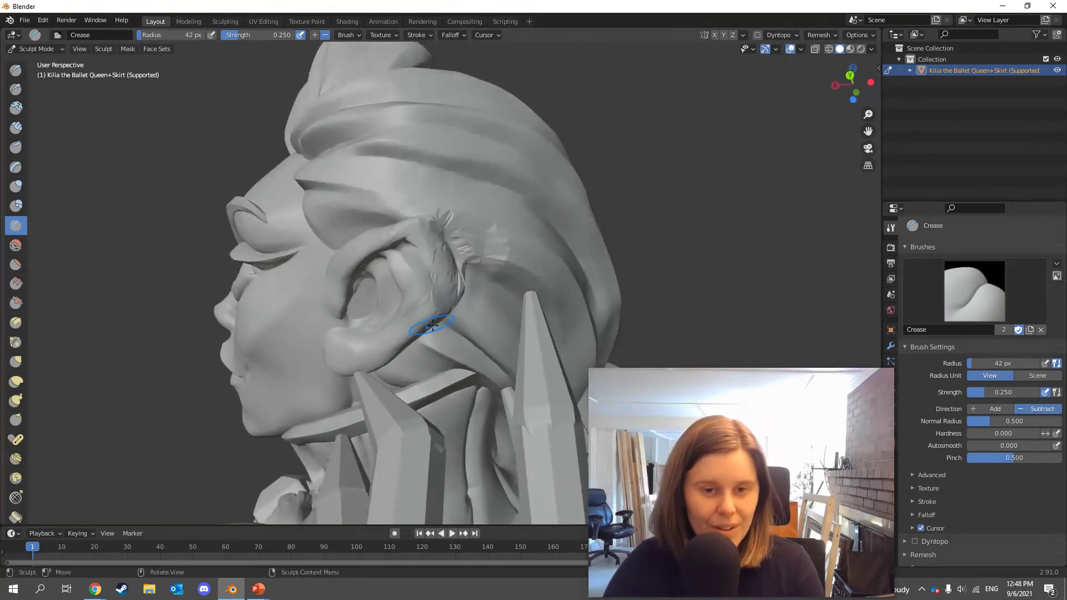
# Scrape the rough rear rim of the ear and even out its dents with the Fill brush
pyautogui.click(16, 303)
pyautogui.moveTo(441, 294)
pyautogui.mouseDown()
pyautogui.moveTo(417, 242)
pyautogui.moveTo(430, 240)
pyautogui.moveTo(444, 270)
pyautogui.moveTo(425, 247)
pyautogui.moveTo(443, 283)
pyautogui.moveTo(424, 237)
pyautogui.mouseUp()
pyautogui.click(15, 284)
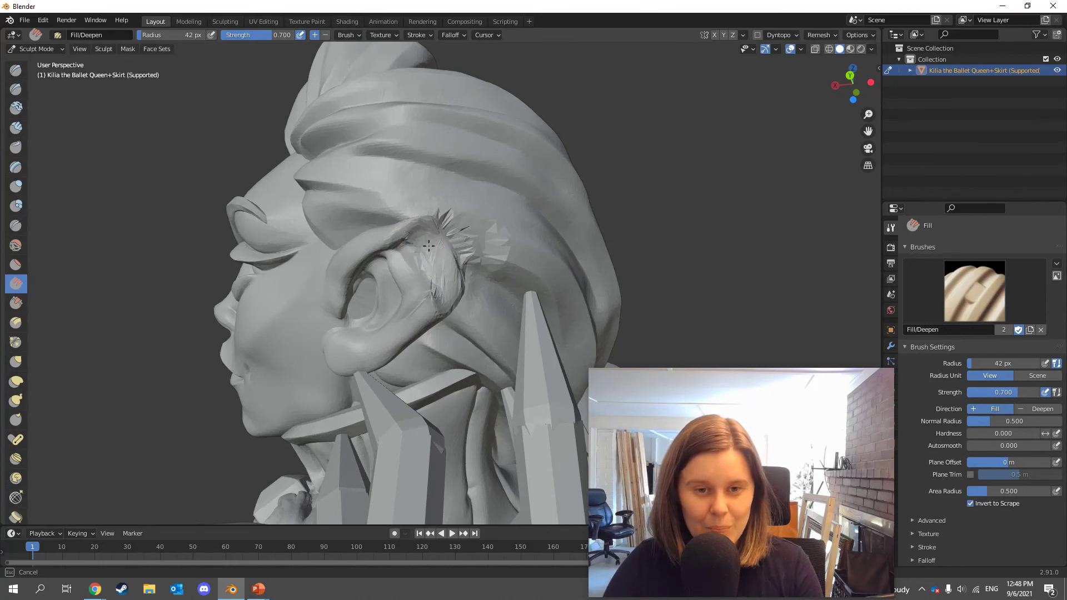
pyautogui.moveTo(439, 279); pyautogui.dragTo(429, 254)
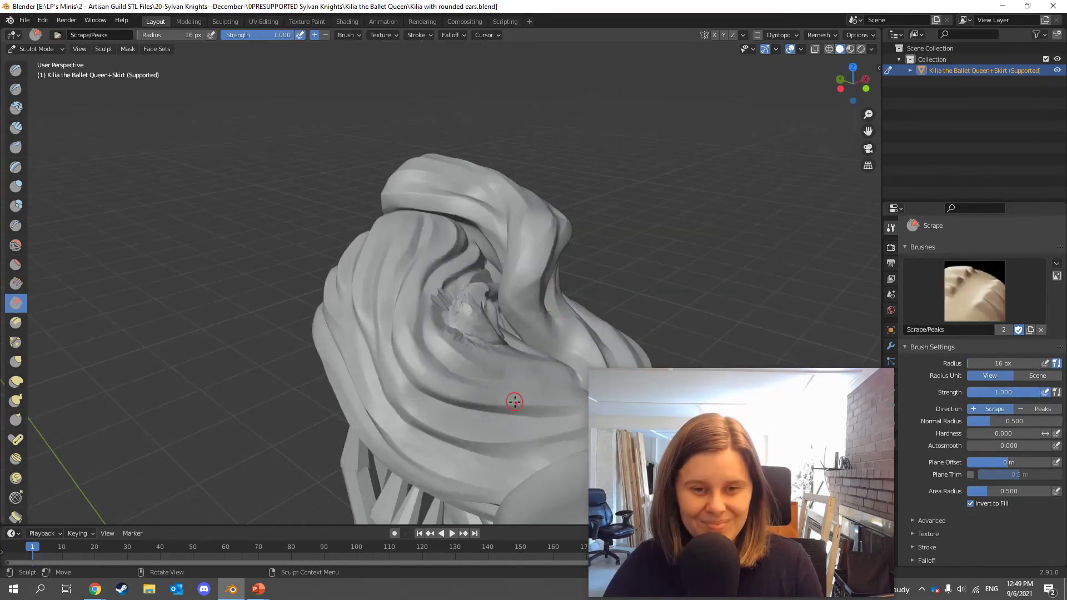
# Refine the rounded ear's rim and the hair behind it with a 16 px Scrape brush
pyautogui.moveTo(511, 399)
pyautogui.mouseDown(button='middle')
pyautogui.moveTo(440, 404)
pyautogui.moveTo(453, 423)
pyautogui.mouseUp(button='middle')
pyautogui.scroll(5, 512, 432)
pyautogui.scroll(-5, 476, 459)
pyautogui.moveTo(483, 464); pyautogui.dragTo(512, 434, button='middle')
pyautogui.moveTo(406, 437)
pyautogui.mouseDown(button='middle')
pyautogui.moveTo(637, 353)
pyautogui.moveTo(657, 367)
pyautogui.mouseUp(button='middle')
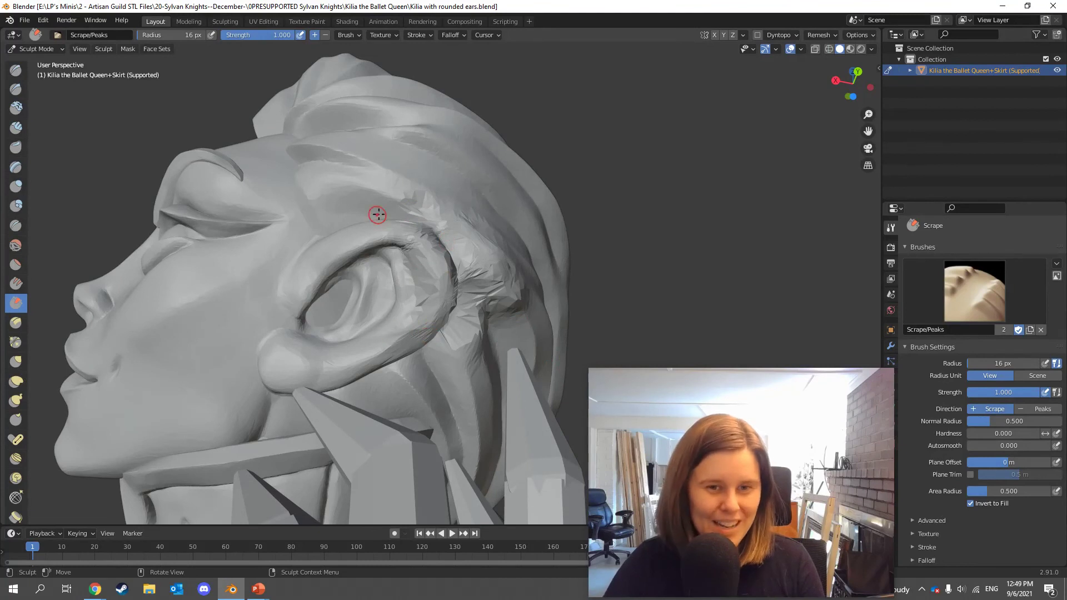
# Open the STL export for the sculpted model and close it without exporting
pyautogui.click(25, 20)
pyautogui.moveTo(53, 185)
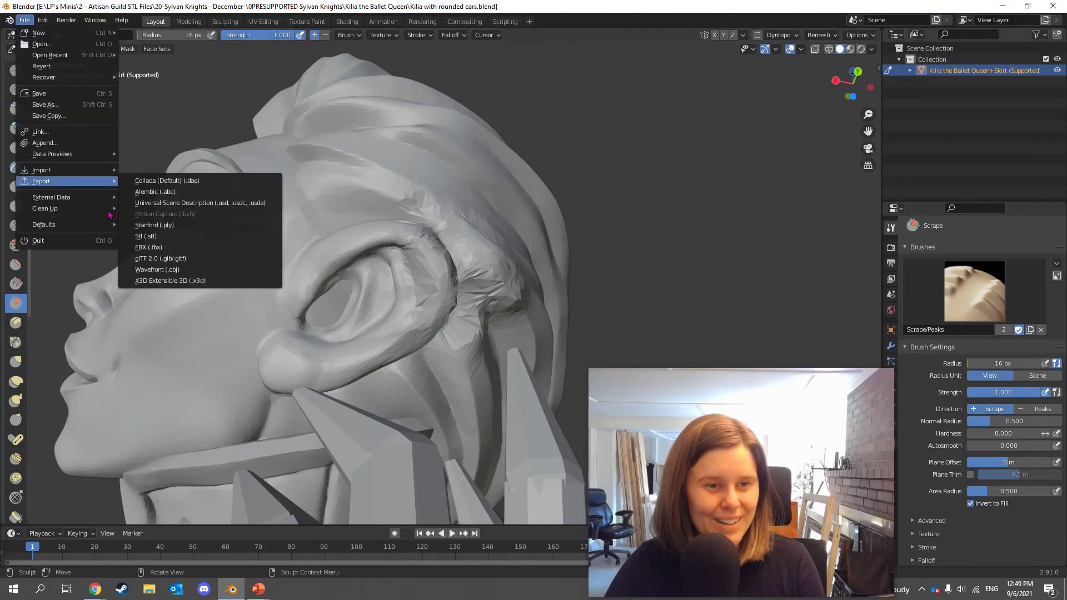
pyautogui.click(159, 237)
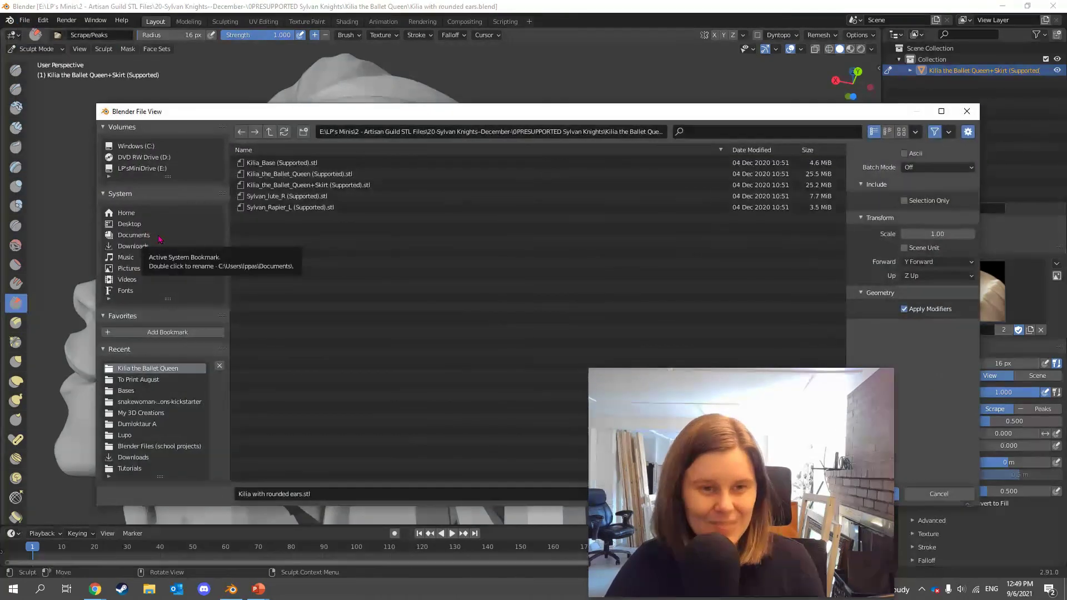
pyautogui.click(967, 112)
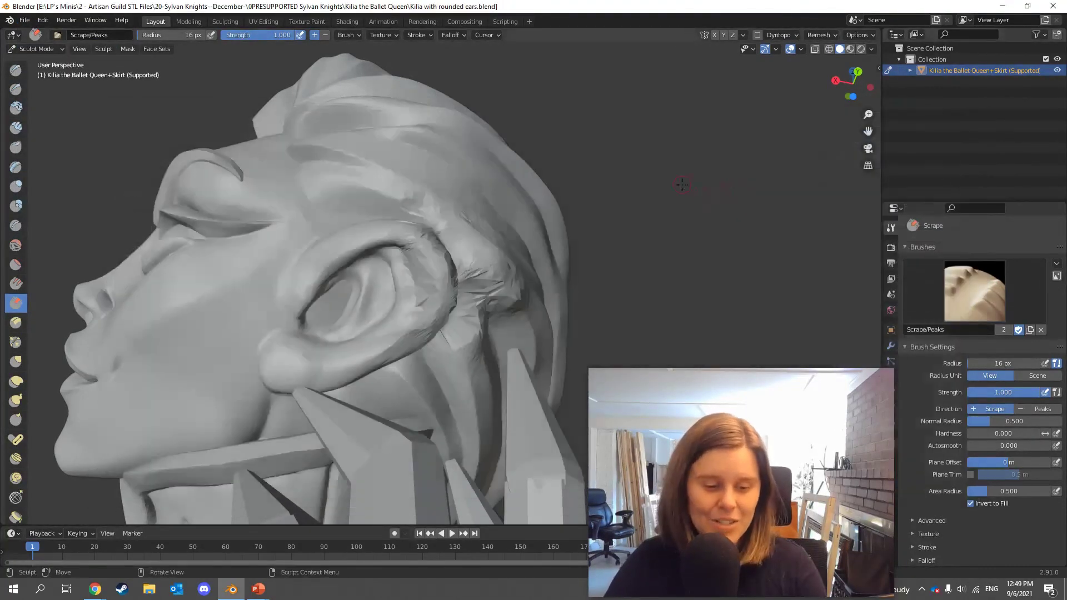